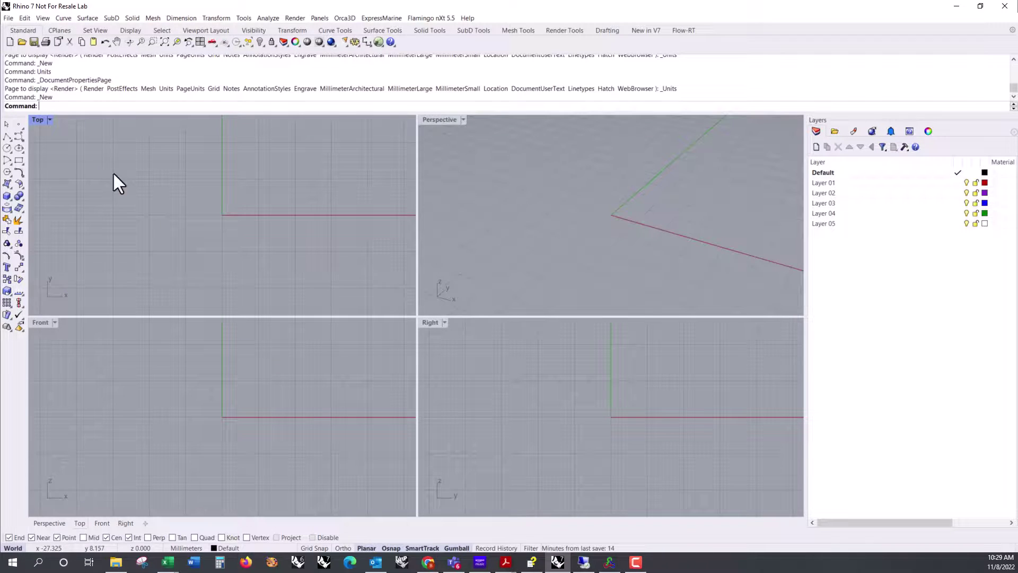
# Change the model's absolute tolerance from 0.001 to 0.1 millimetres in Units settings
pyautogui.write('Units')
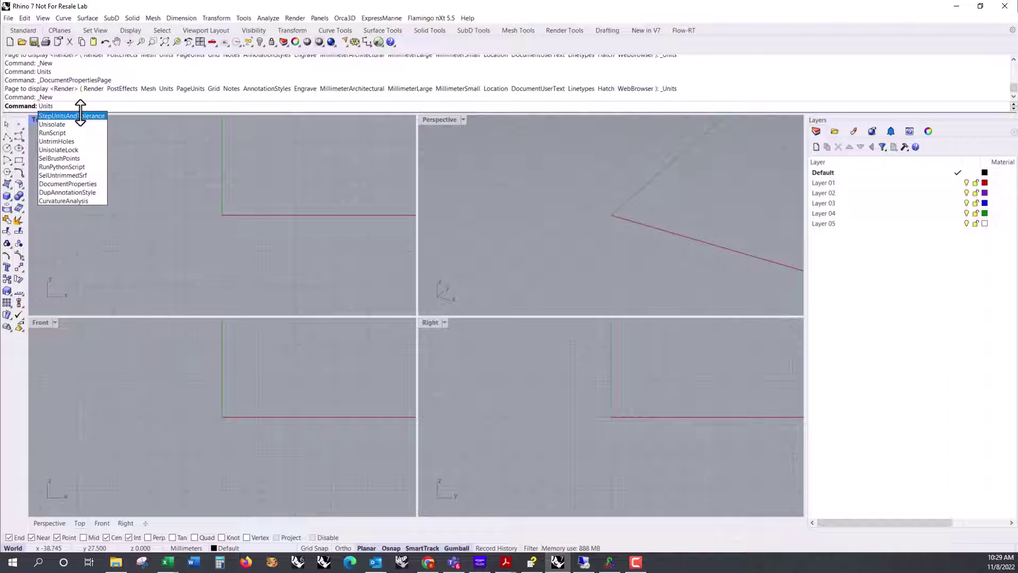
pyautogui.press('Return')
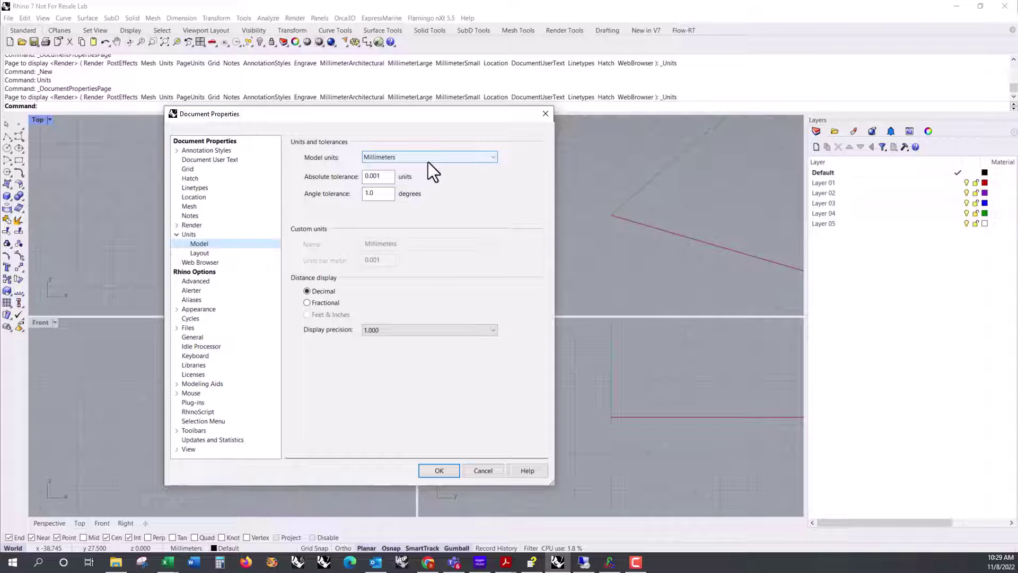
pyautogui.click(384, 179)
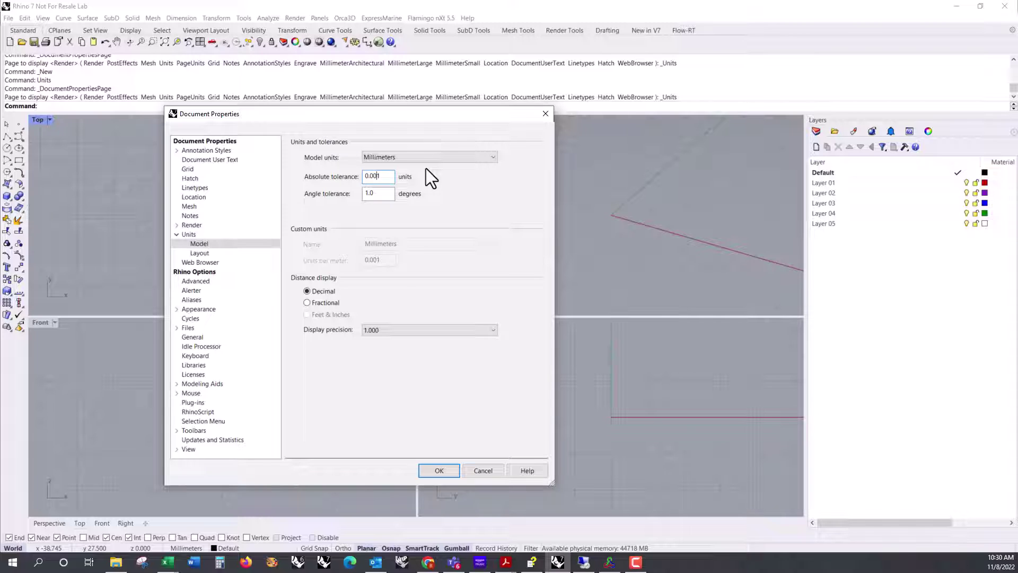
pyautogui.press('BackSpace')
pyautogui.press('BackSpace')
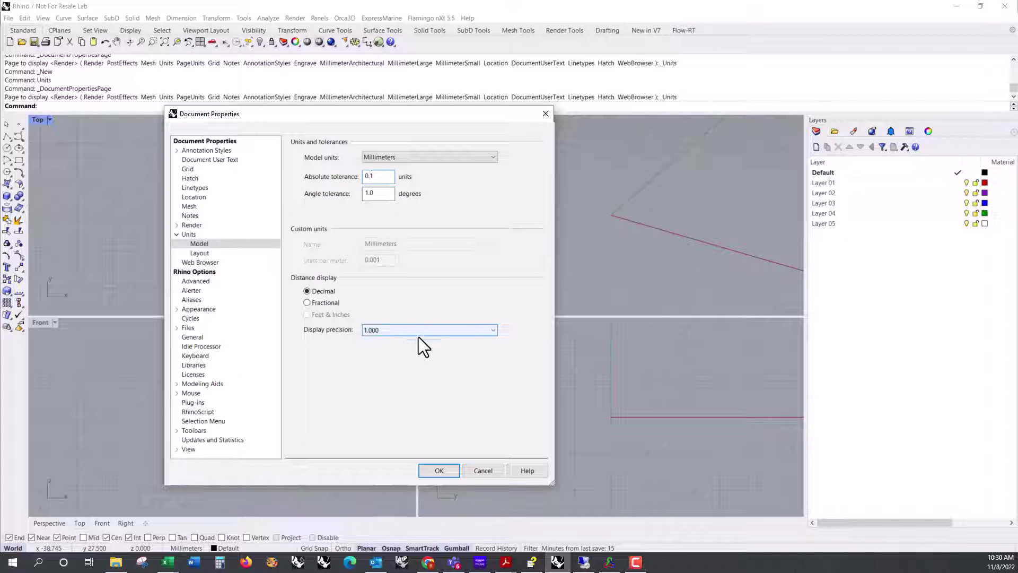
# Confirm the new tolerance, then enter 'Orca3D, LLC' as the Orca3D Document Properties company name
pyautogui.click(442, 471)
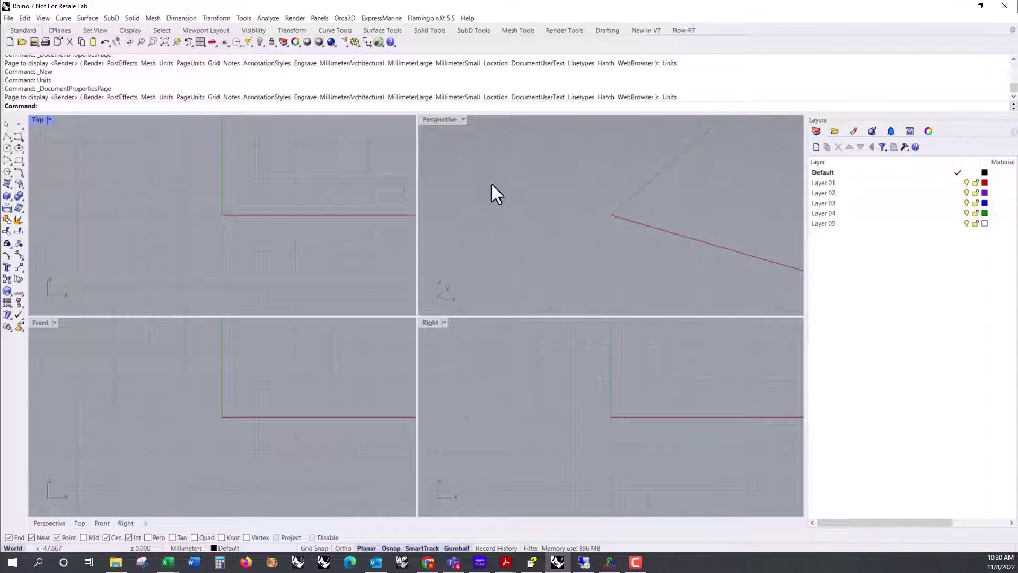
pyautogui.click(346, 18)
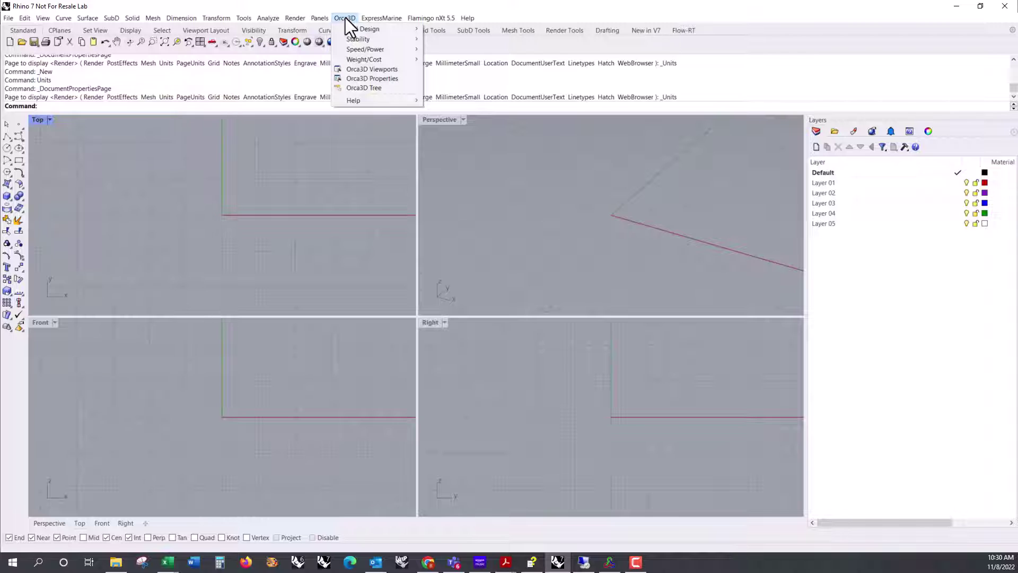
pyautogui.click(366, 76)
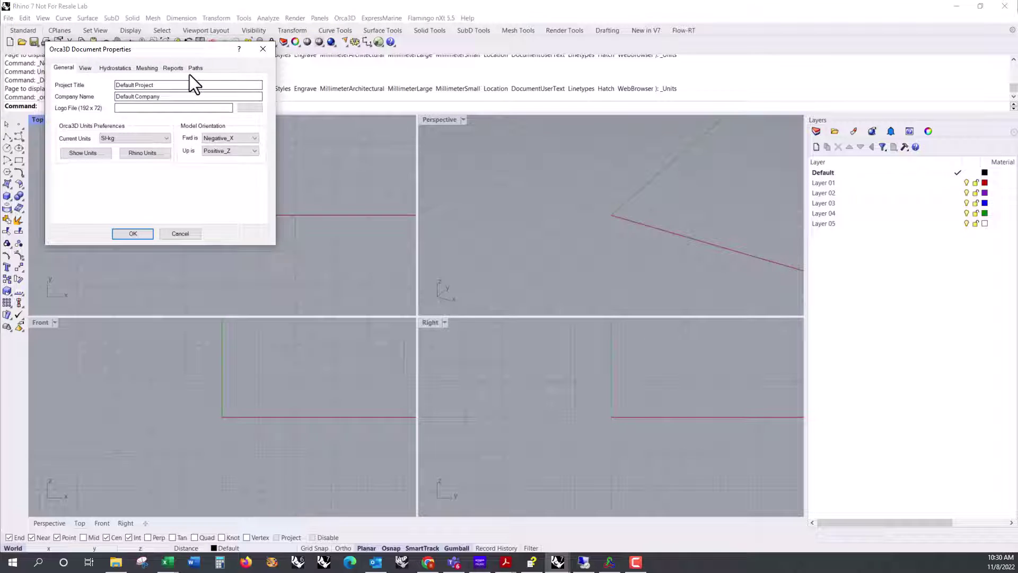
pyautogui.moveTo(182, 54); pyautogui.dragTo(350, 204)
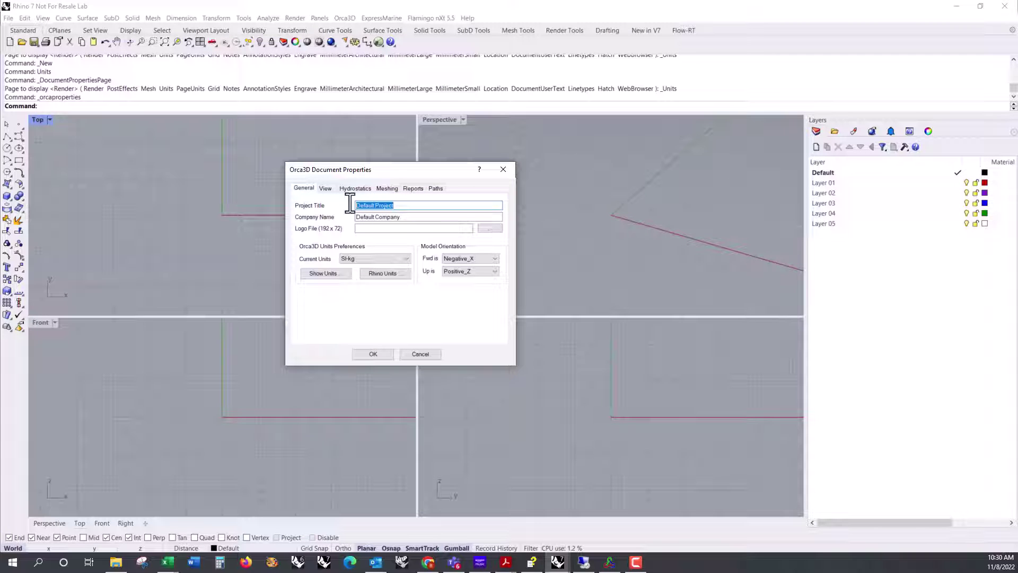
pyautogui.click(414, 205)
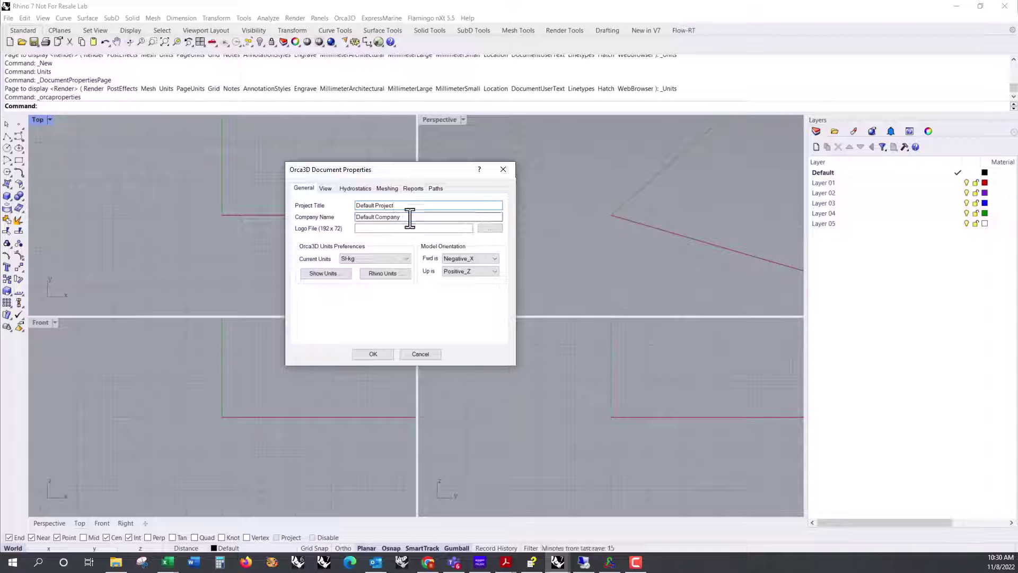
pyautogui.moveTo(409, 217); pyautogui.dragTo(354, 215)
pyautogui.write('Or')
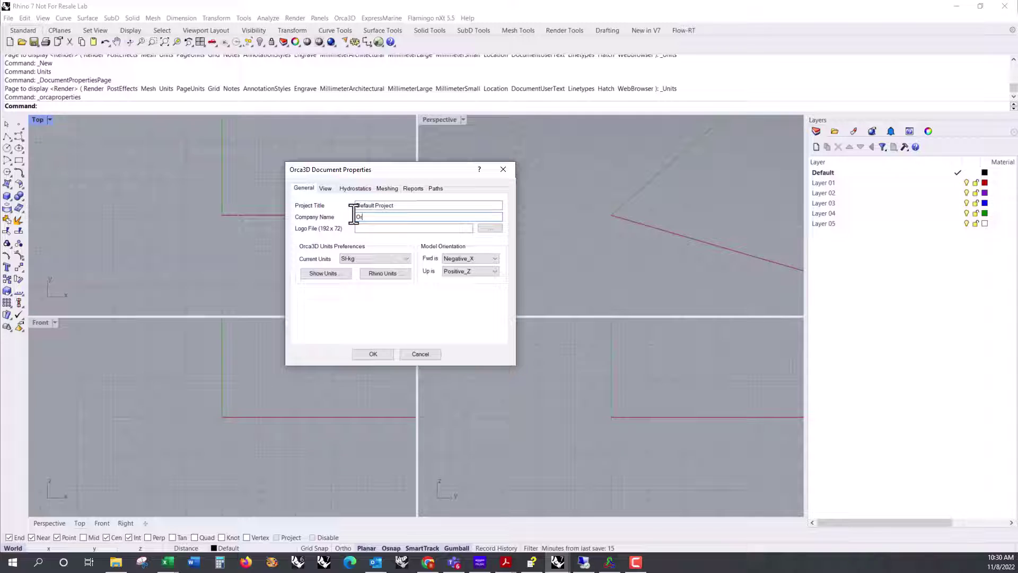
pyautogui.write('ca3D, LLC')
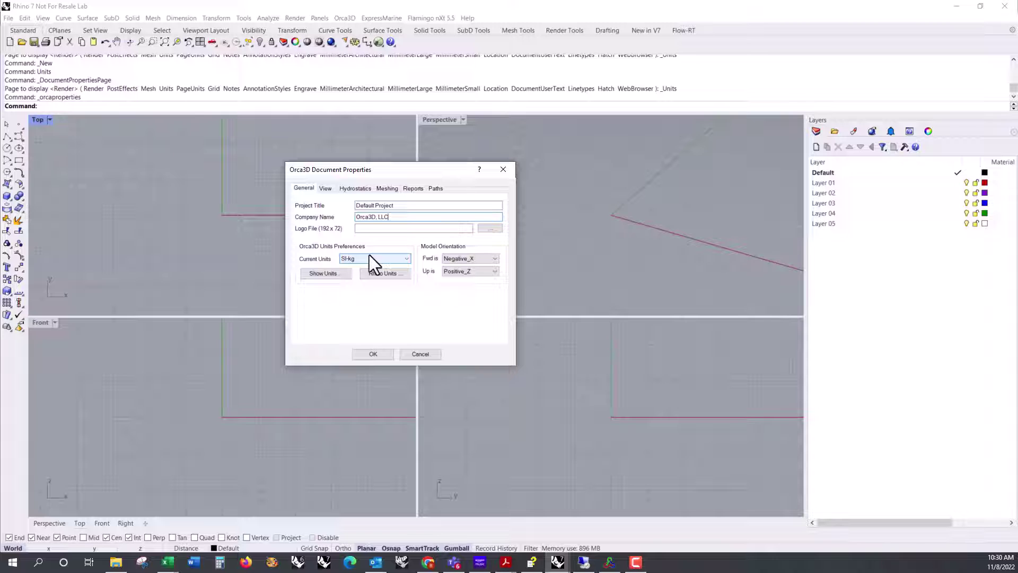
# Define a Custom unit system copied from SI-kg, with speed in meter/second instead of knot
pyautogui.click(334, 272)
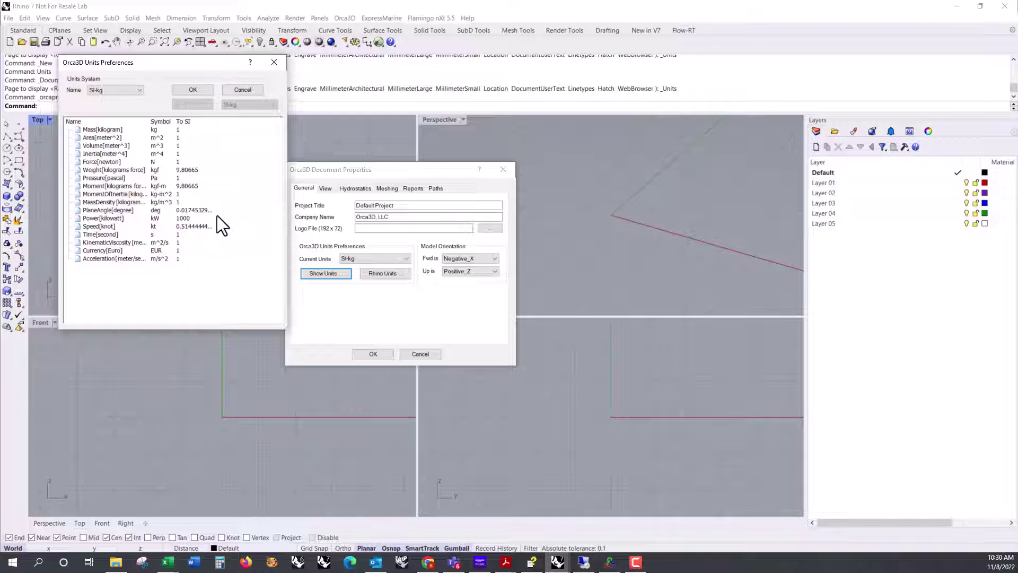
pyautogui.click(122, 90)
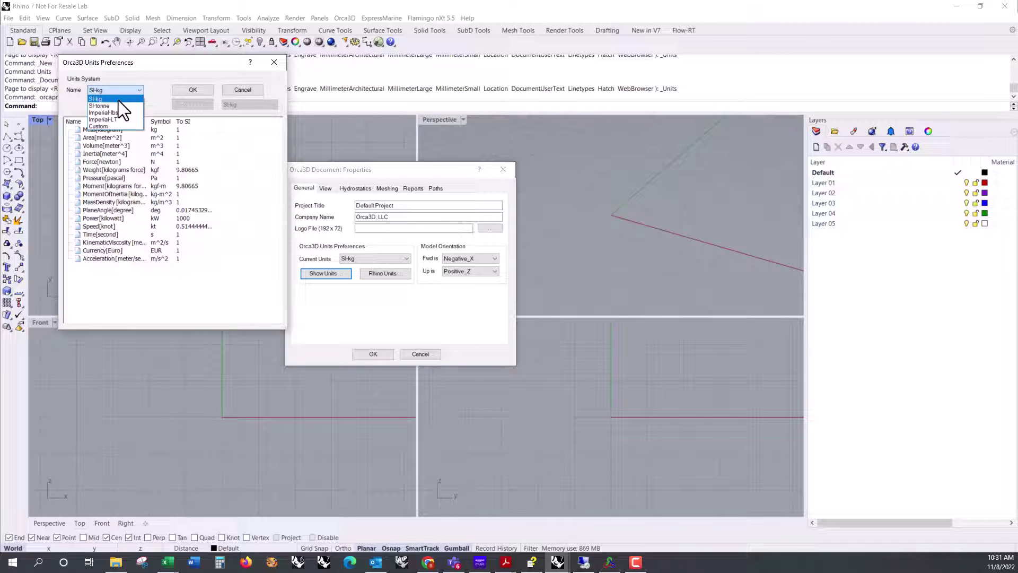
pyautogui.click(124, 126)
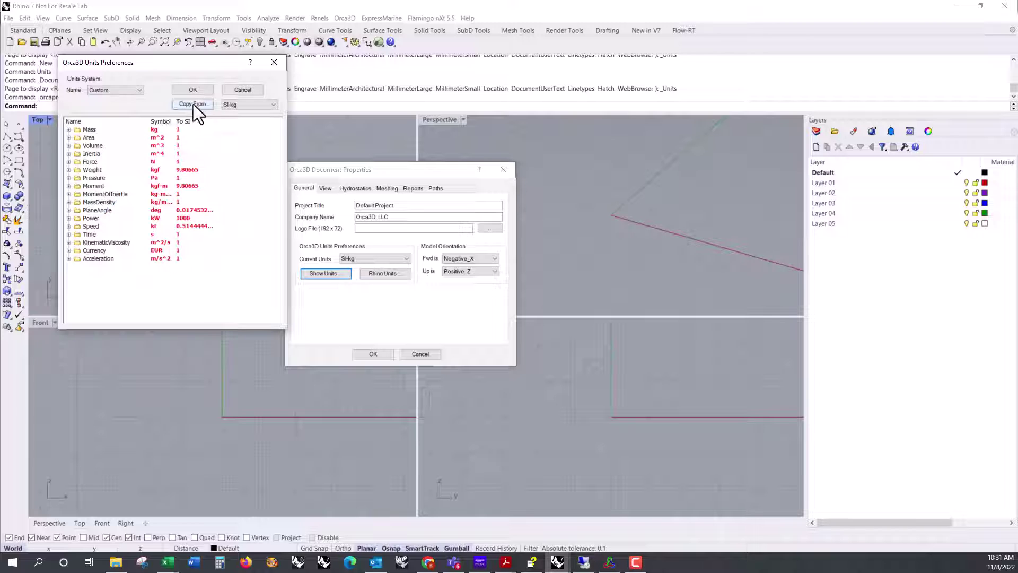
pyautogui.click(244, 104)
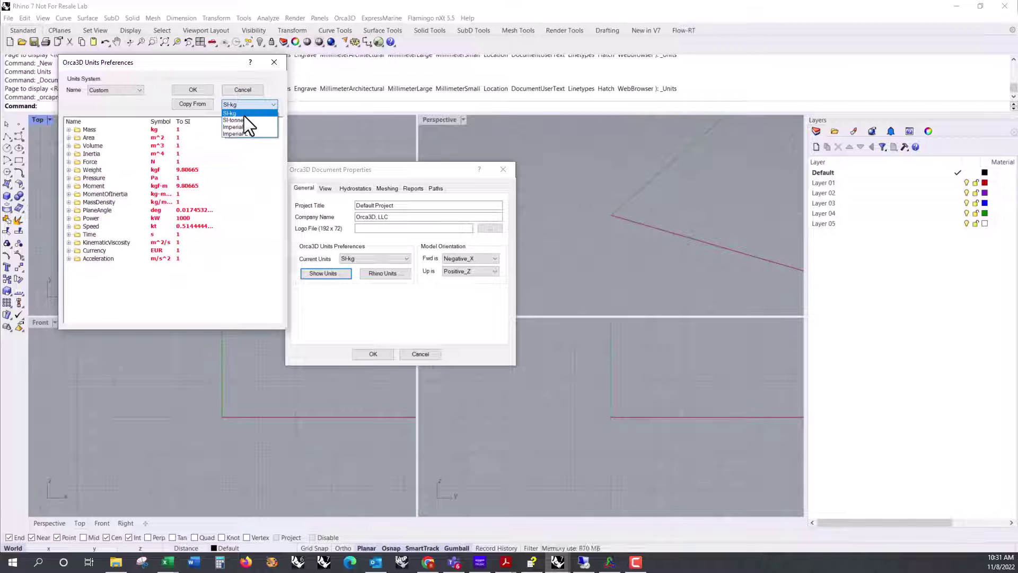
pyautogui.click(244, 116)
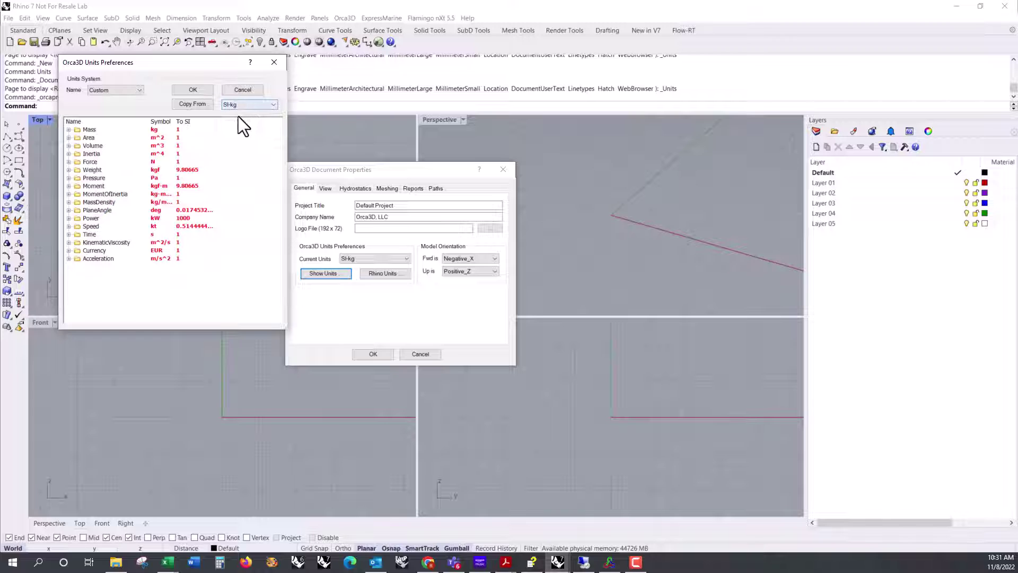
pyautogui.click(68, 227)
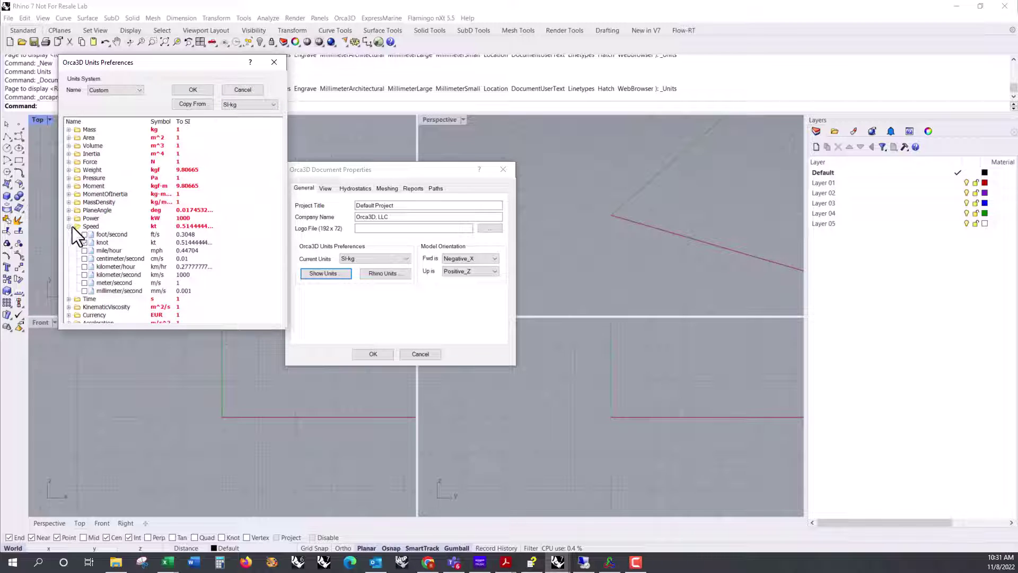
pyautogui.click(85, 282)
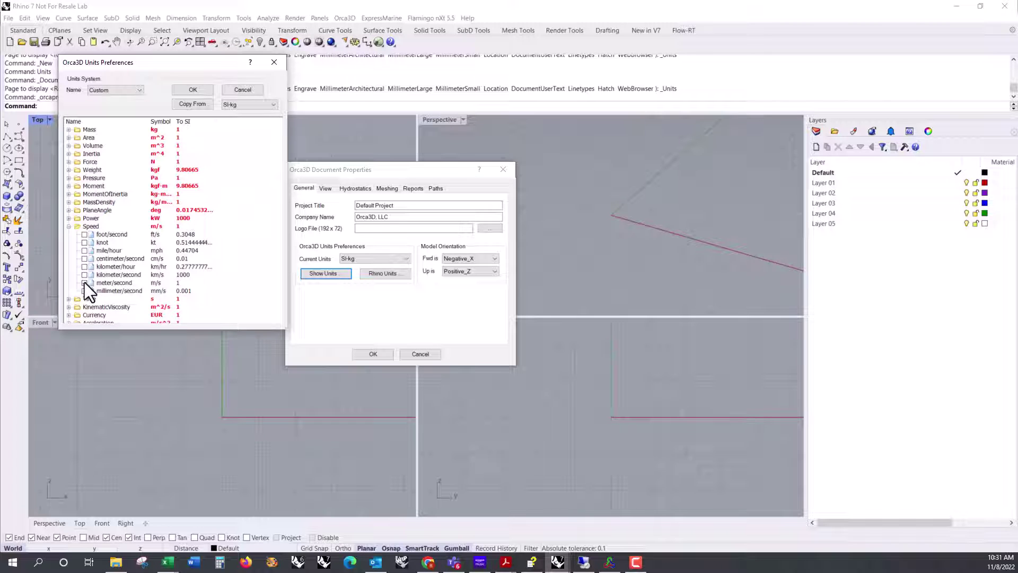
pyautogui.click(199, 91)
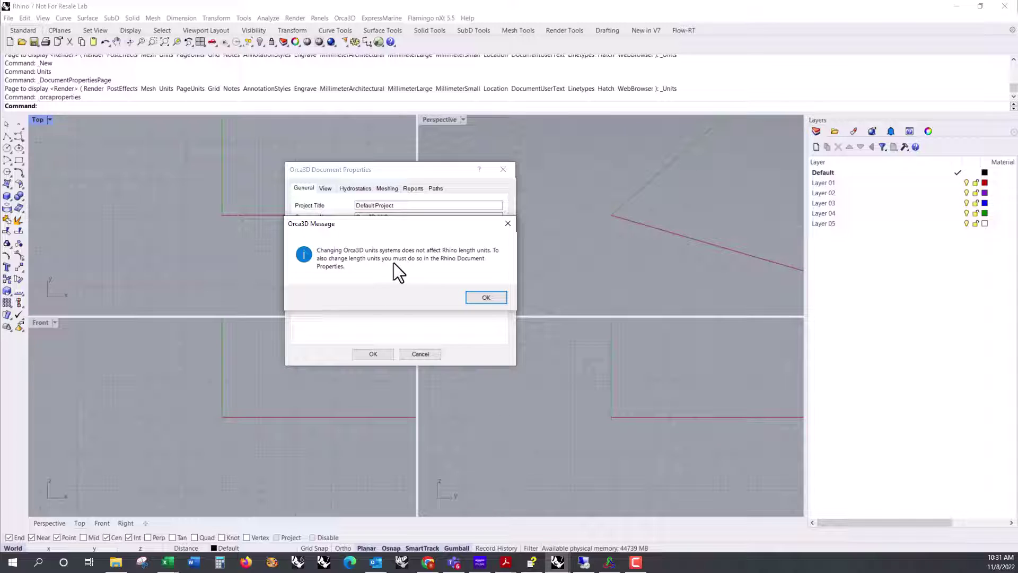
pyautogui.click(484, 300)
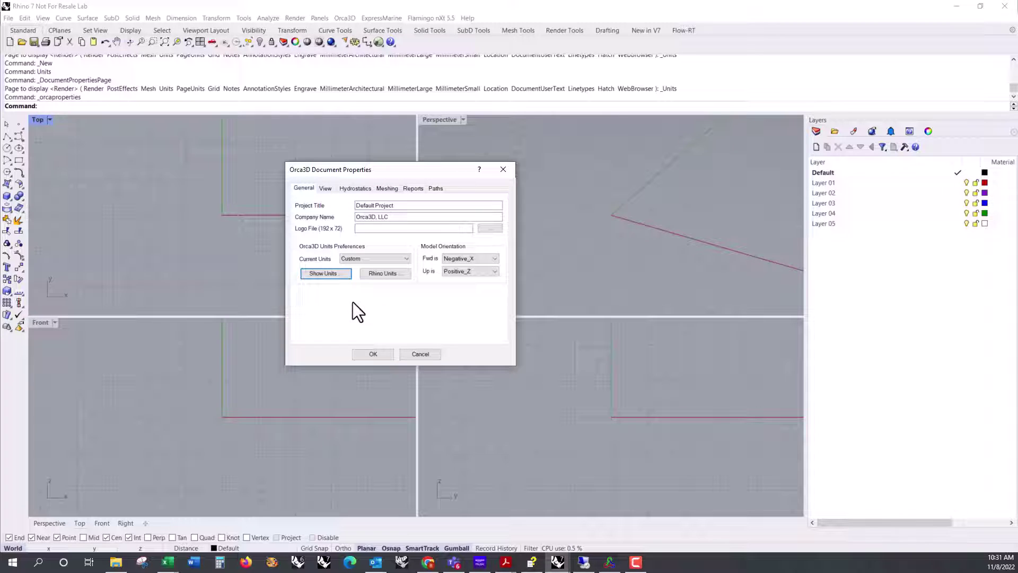
pyautogui.click(335, 275)
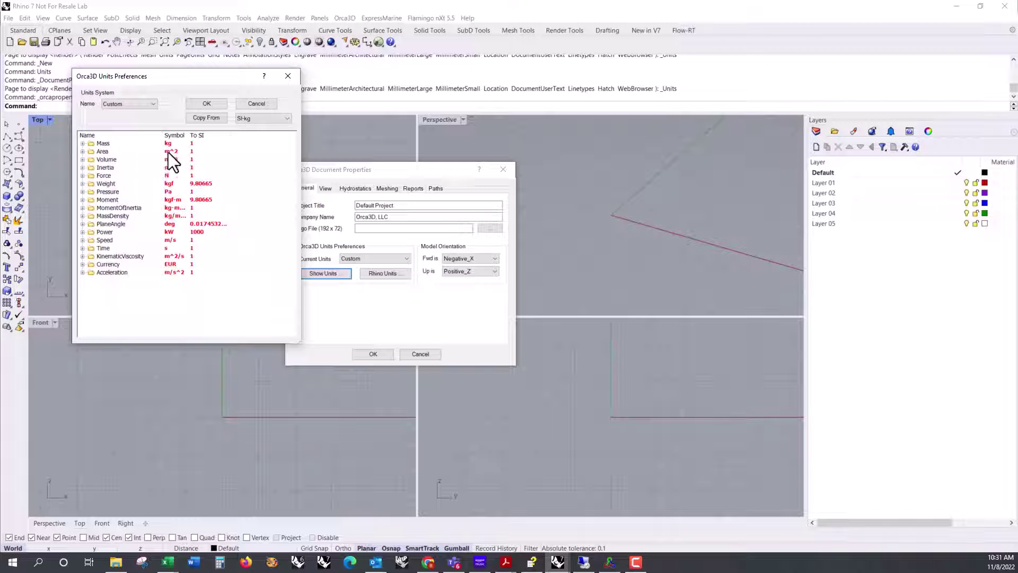
pyautogui.click(83, 152)
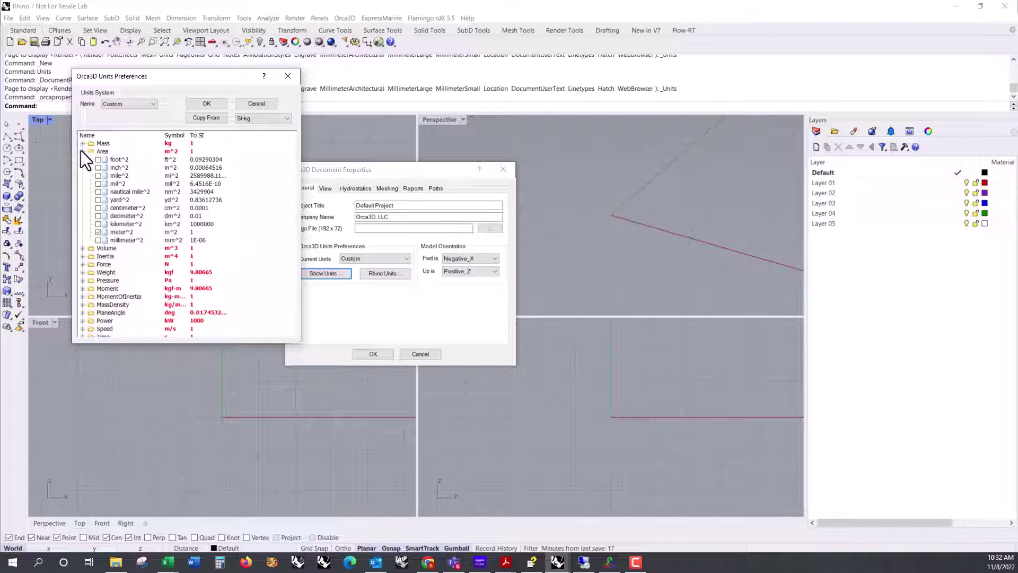
pyautogui.click(83, 151)
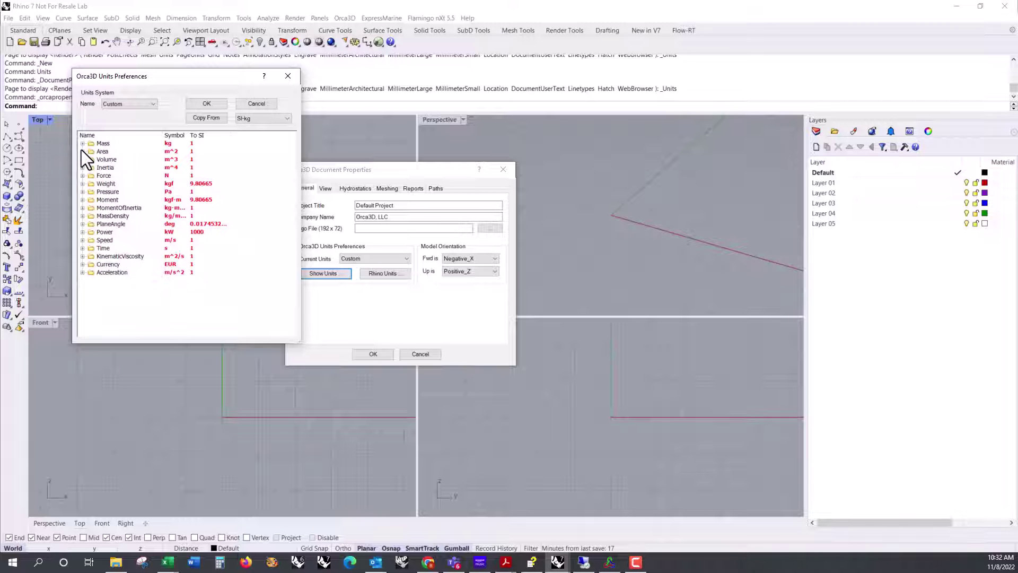
pyautogui.click(207, 104)
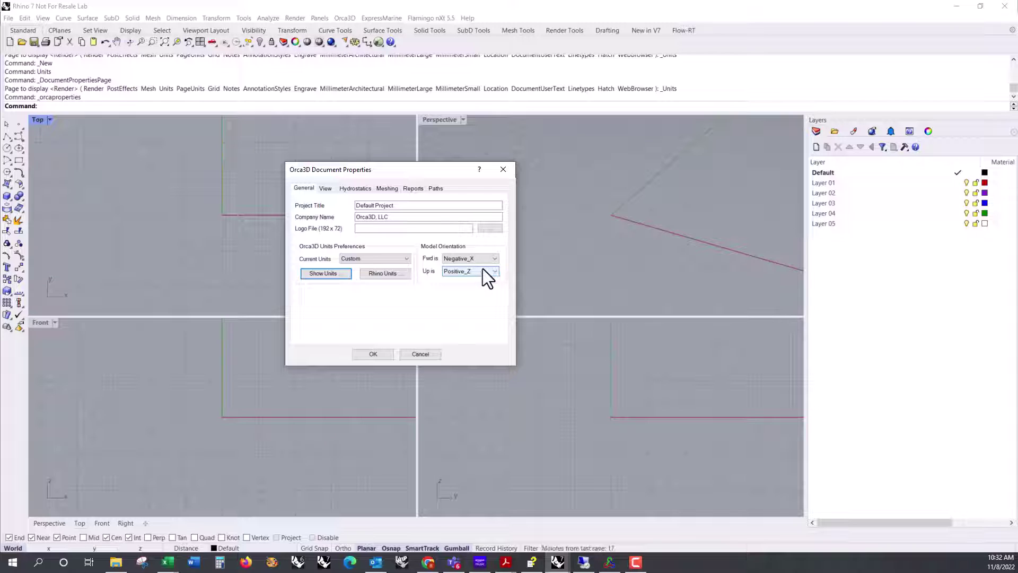
# Check the Seawater hydrostatics settings (heel 45, trim 10) and accept the Orca3D document properties
pyautogui.click(358, 190)
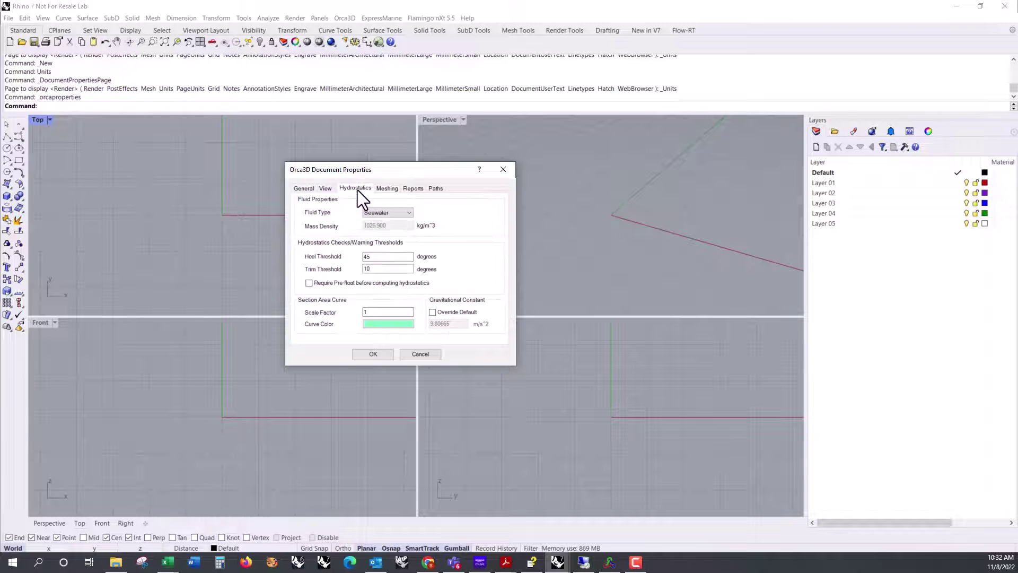
pyautogui.click(373, 354)
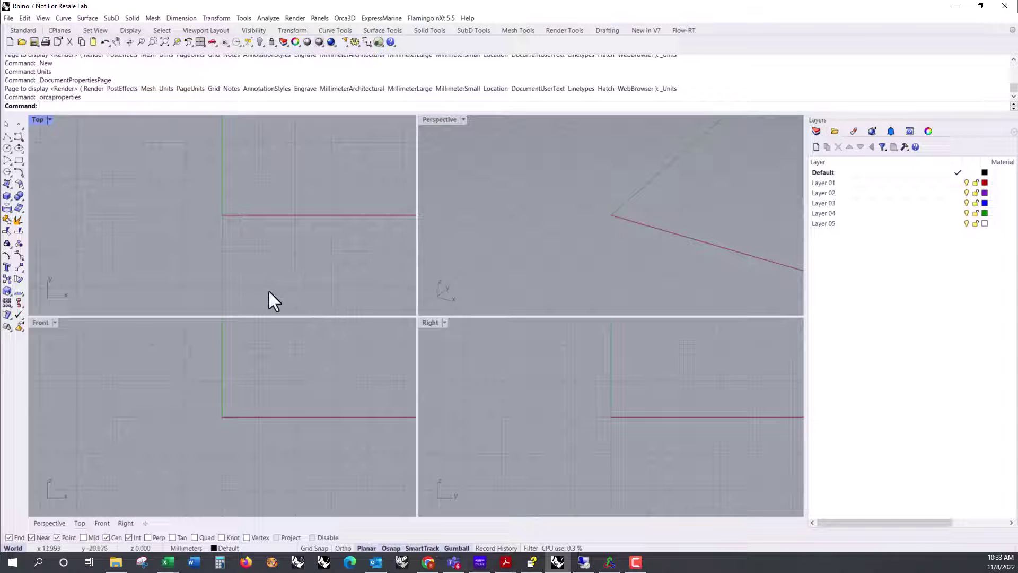
# Save the model as the template 'Orca3D millimeters.3dm' in the Template Files folder
pyautogui.click(8, 19)
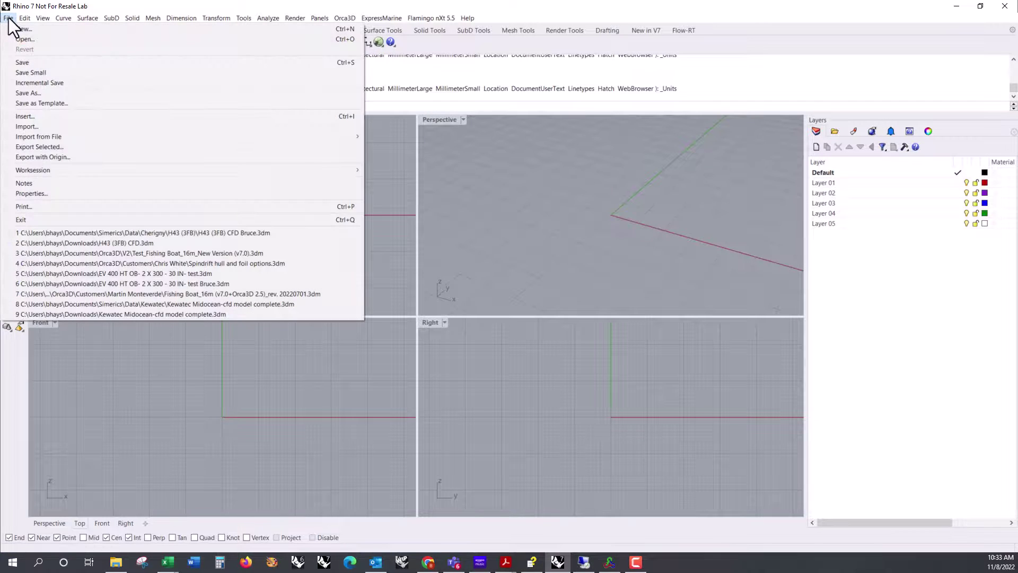
pyautogui.click(36, 103)
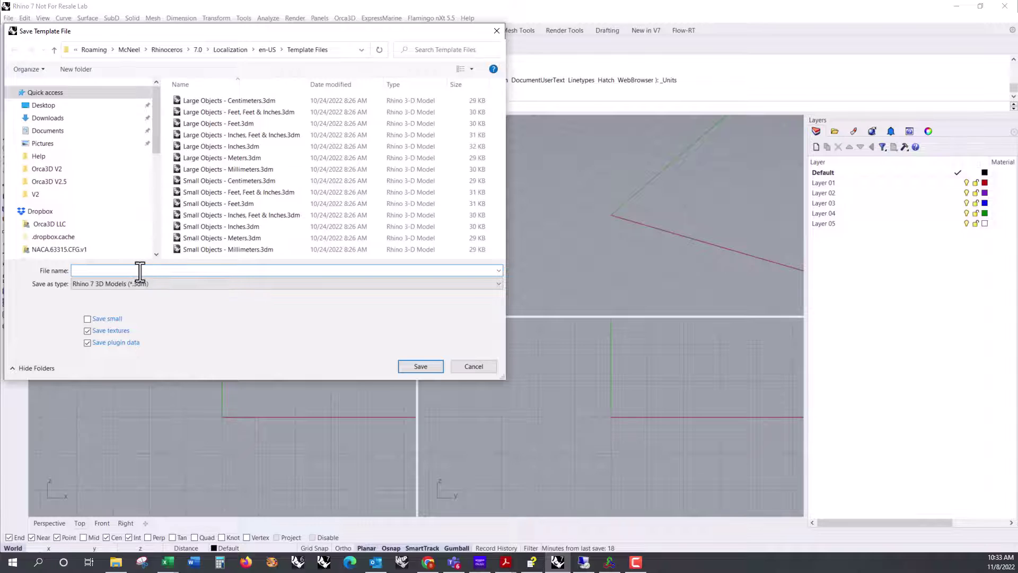
pyautogui.write('Orca3D mil')
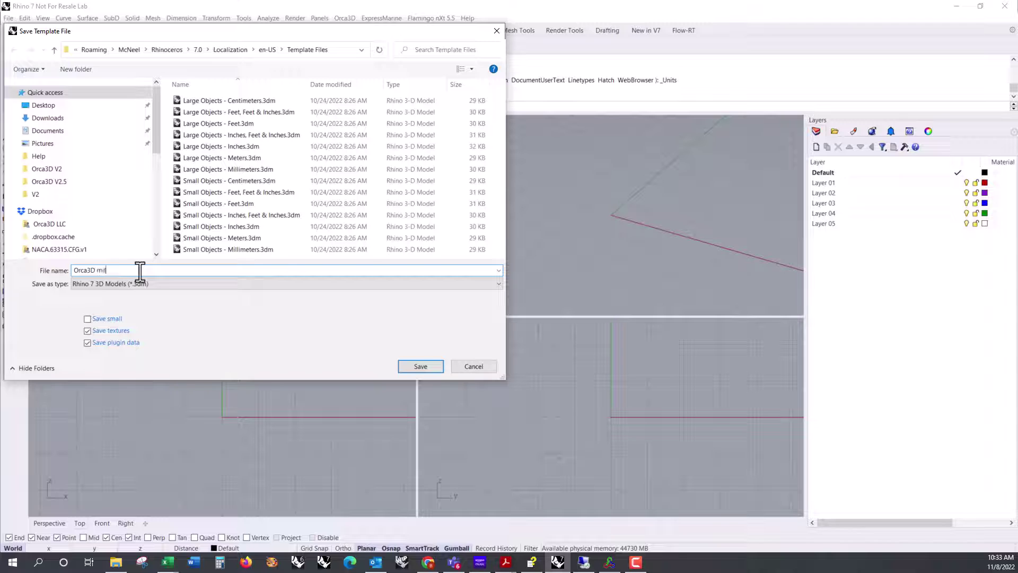
pyautogui.write('limeters')
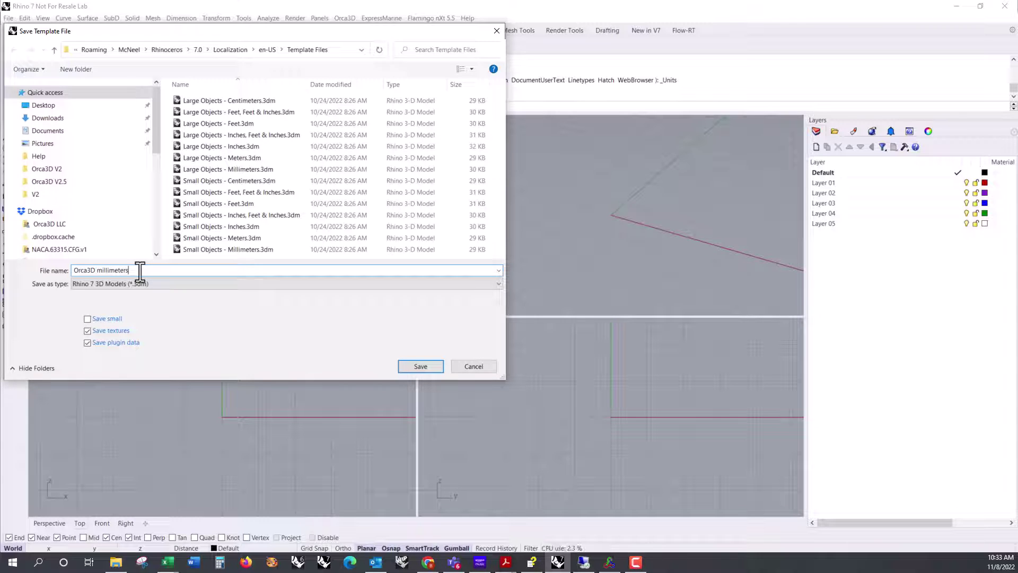
pyautogui.click(419, 366)
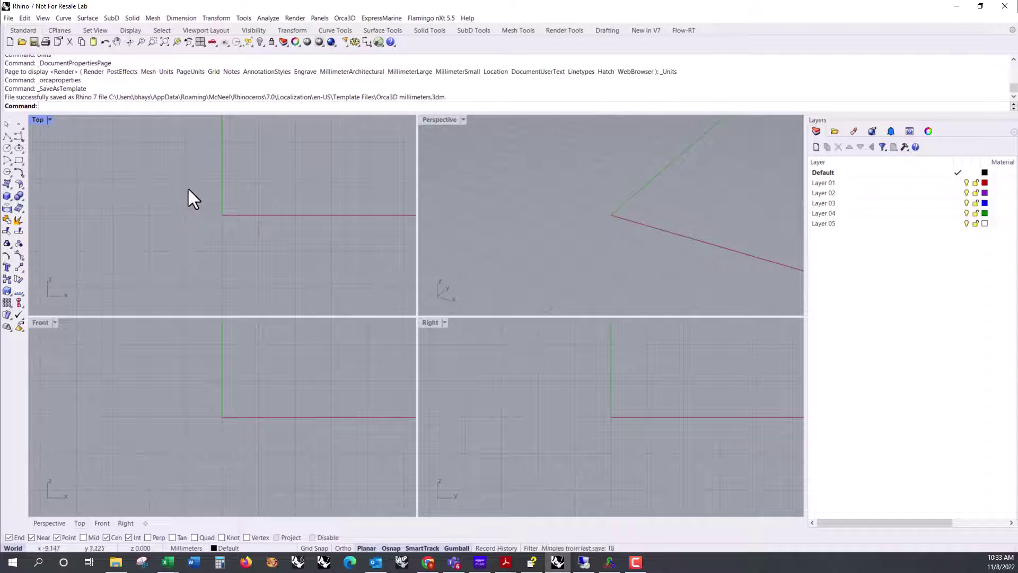
# Start a new model from Orca3D millimeters.3dm without saving changes, setting it as the startup template
pyautogui.click(9, 18)
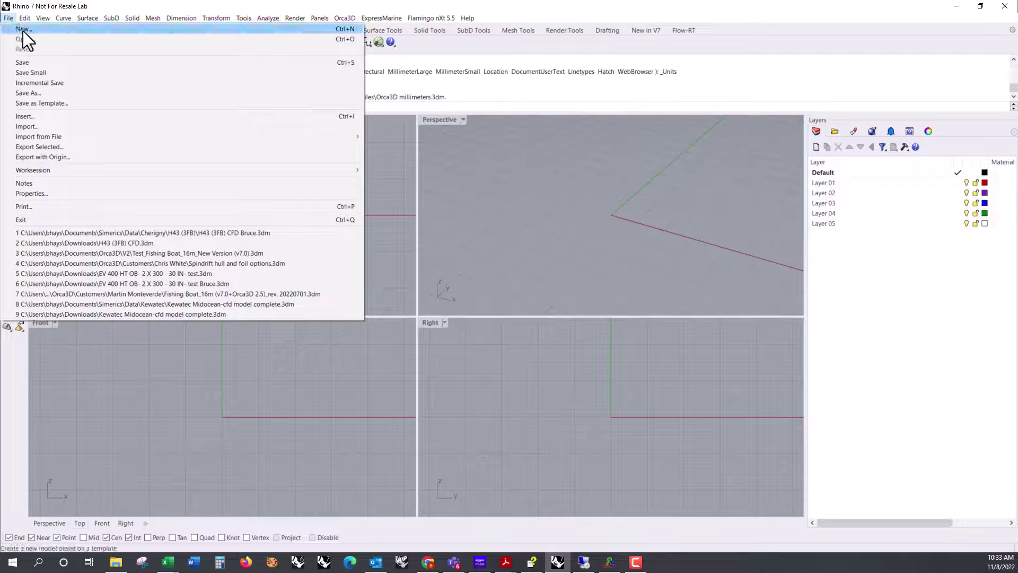
pyautogui.click(24, 30)
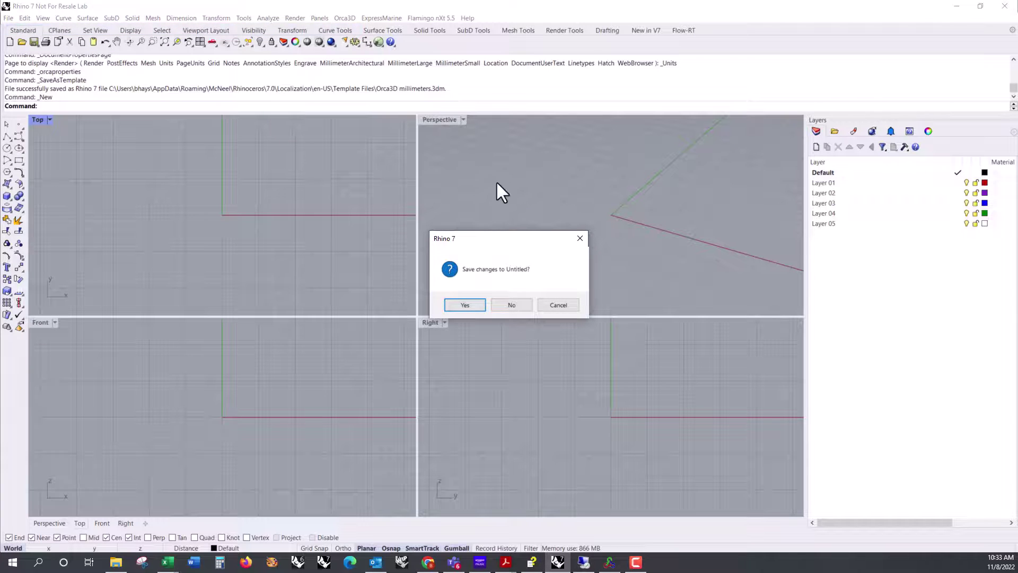
pyautogui.click(513, 306)
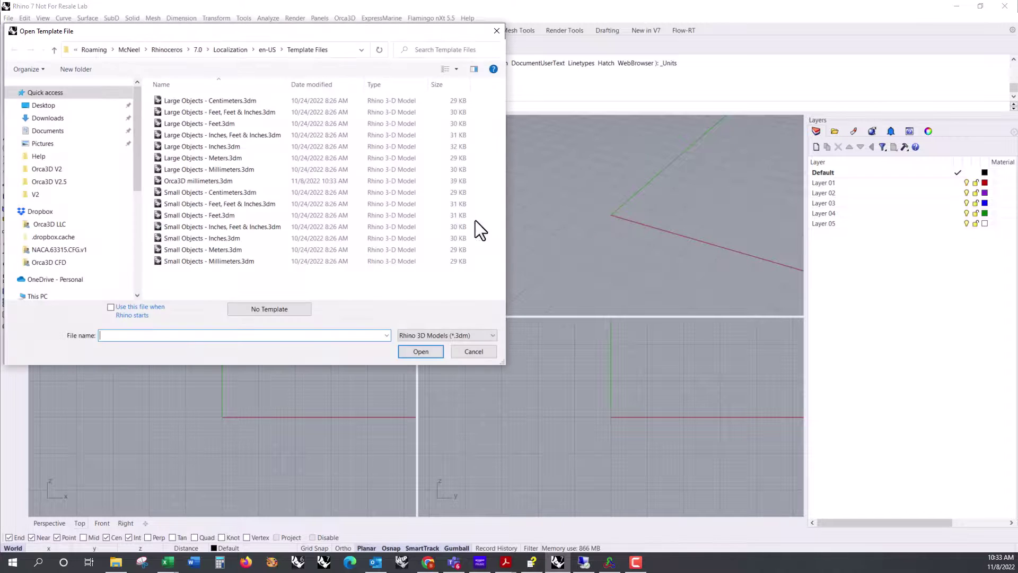
pyautogui.click(227, 183)
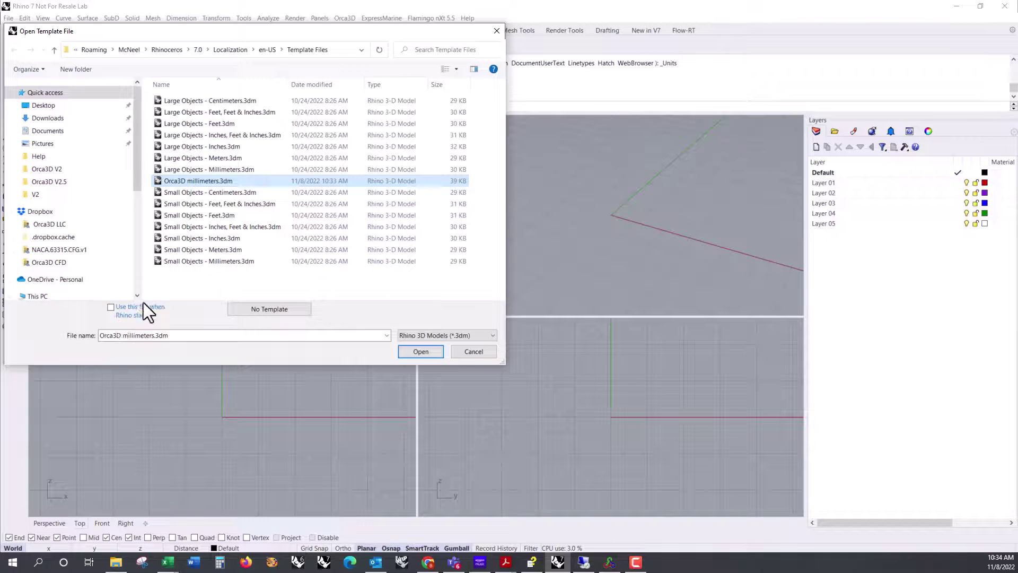
pyautogui.click(111, 307)
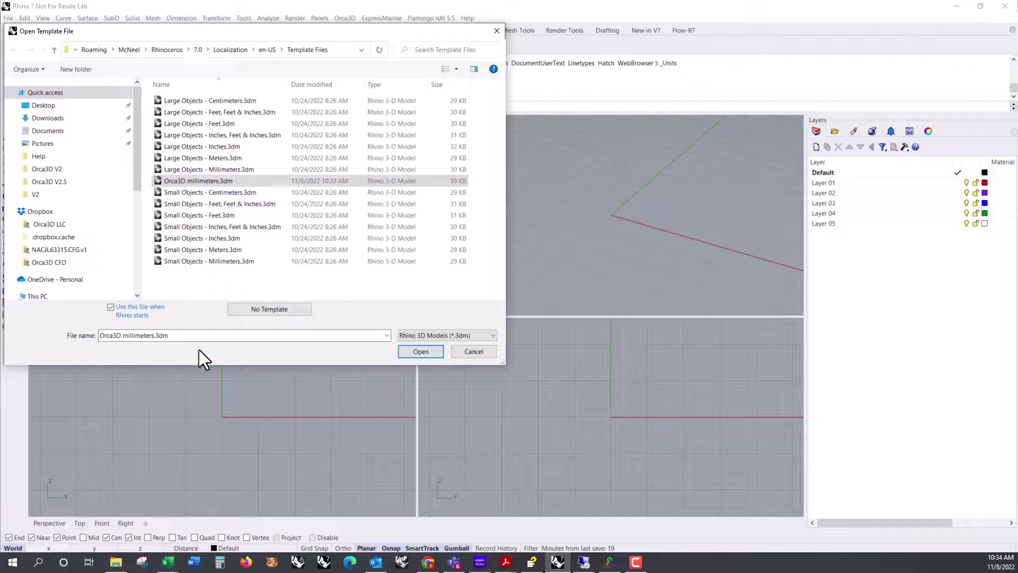
pyautogui.click(227, 179)
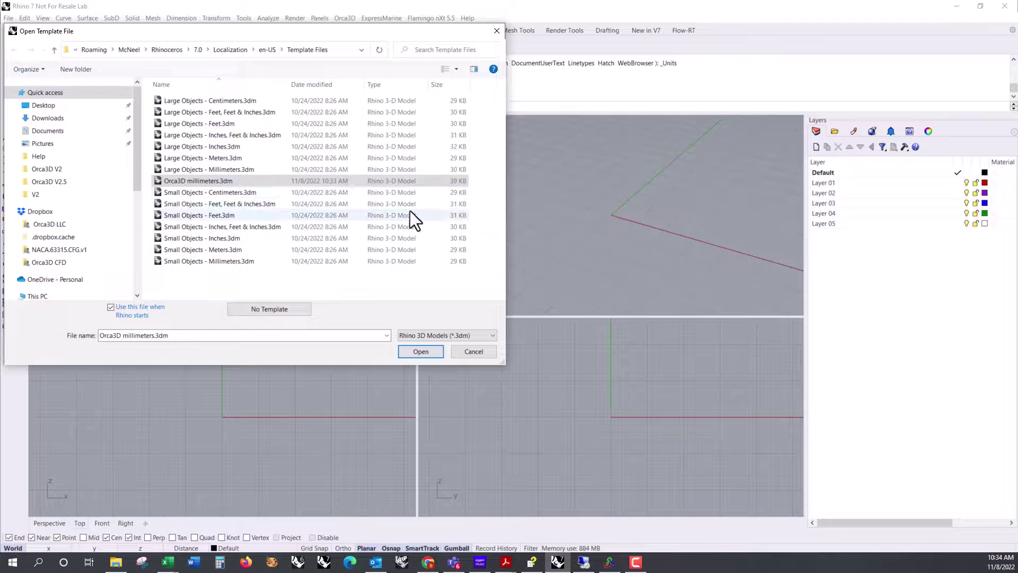
pyautogui.click(414, 351)
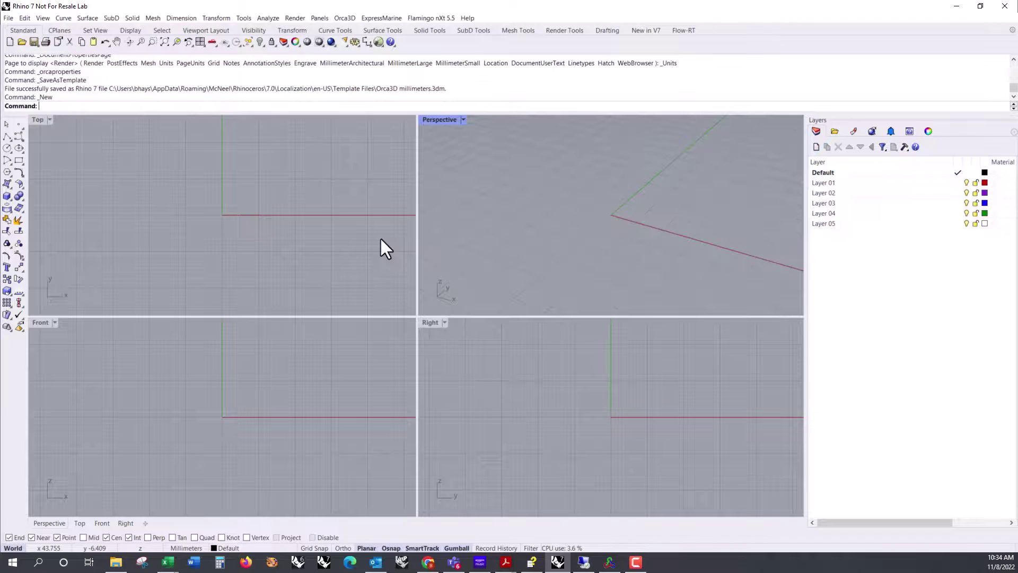